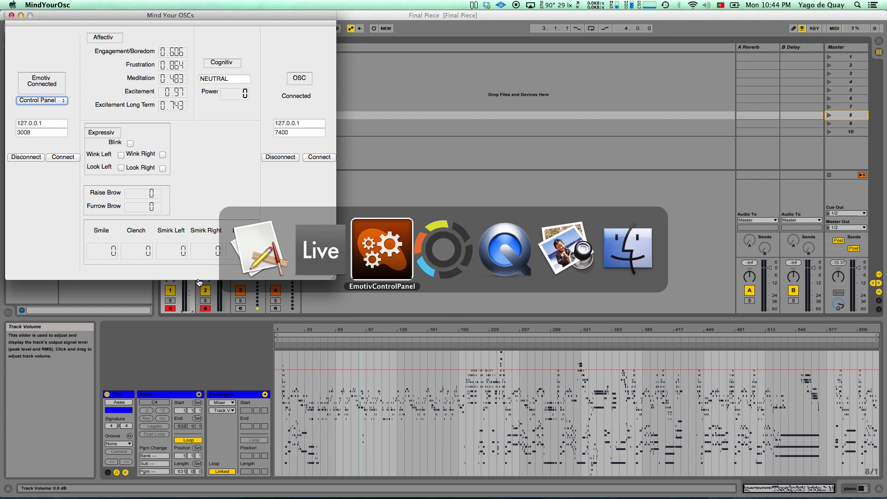
Step: Show Emotiv's Affectiv Suite graphs and move its window right to reveal Mind Your OSCs
key("Tab")
key("Tab")
key("Tab")
key("Left")
key("Left")
key("Left")
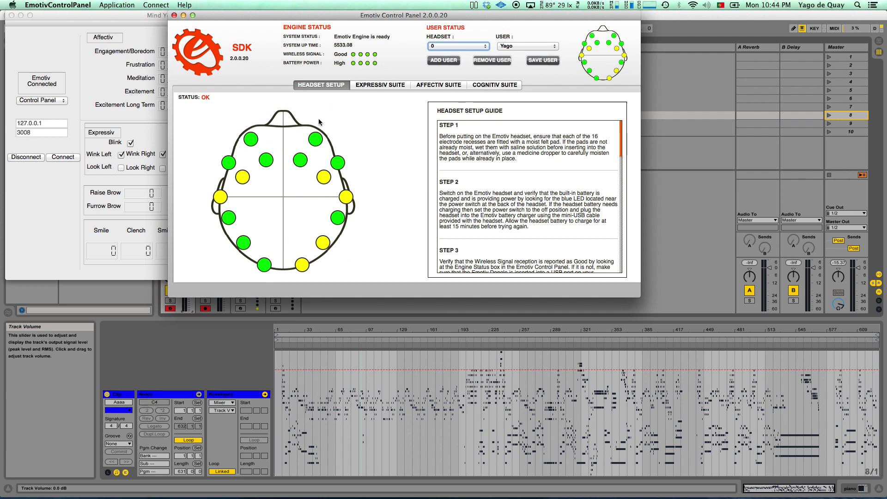
left_click(438, 85)
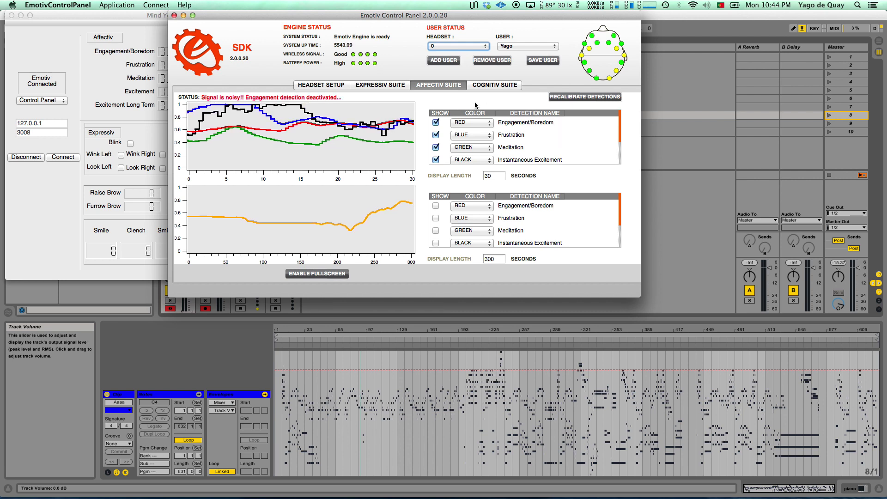
left_click_drag(421, 15, 614, 3)
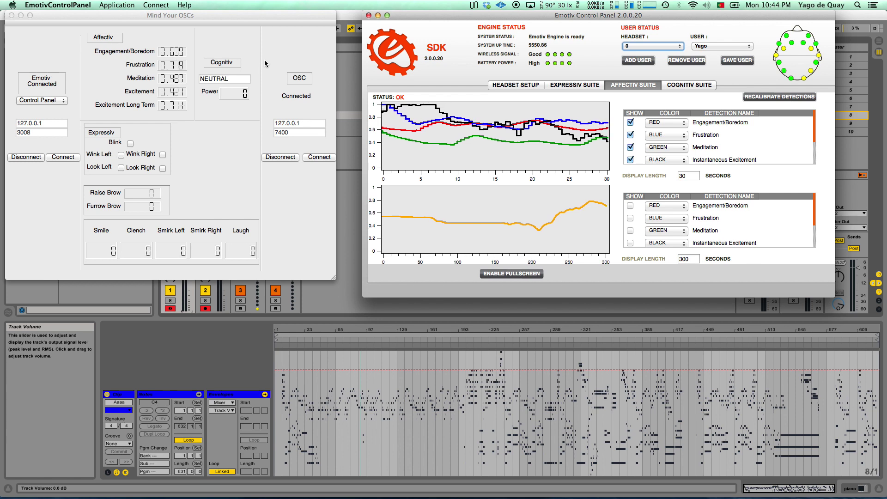
Step: Bring up Max's Emotions to Midi patch, shift it left, then return to Live
key("super+Tab")
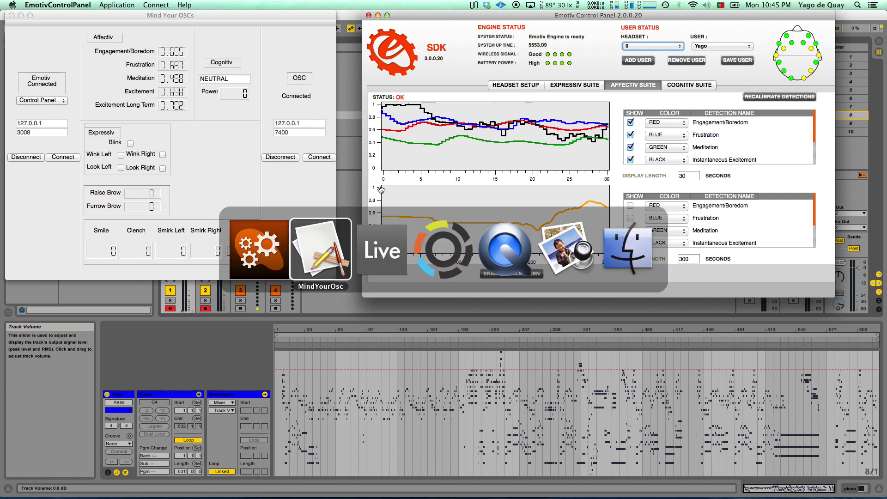
left_click(438, 242)
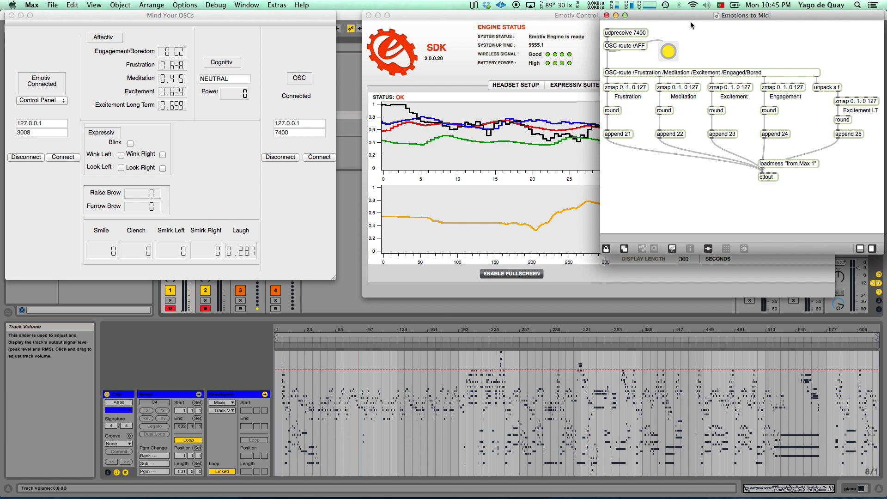
left_click_drag(698, 12, 382, 12)
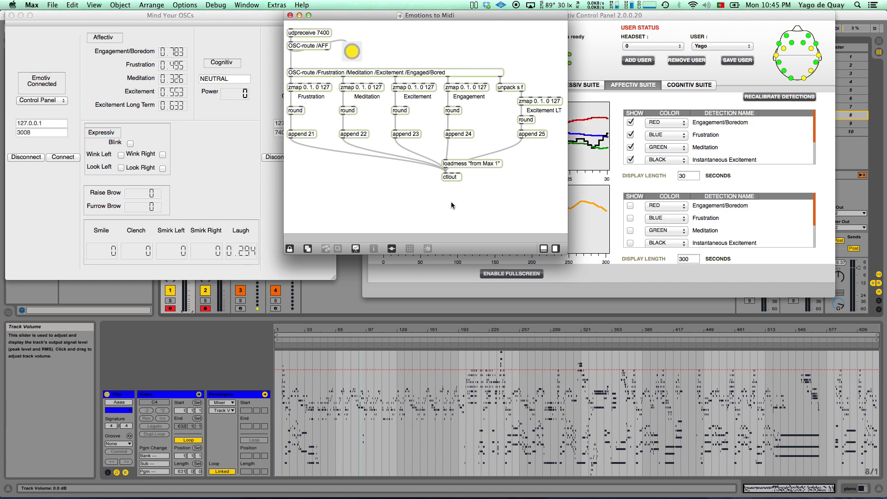
left_click(340, 309)
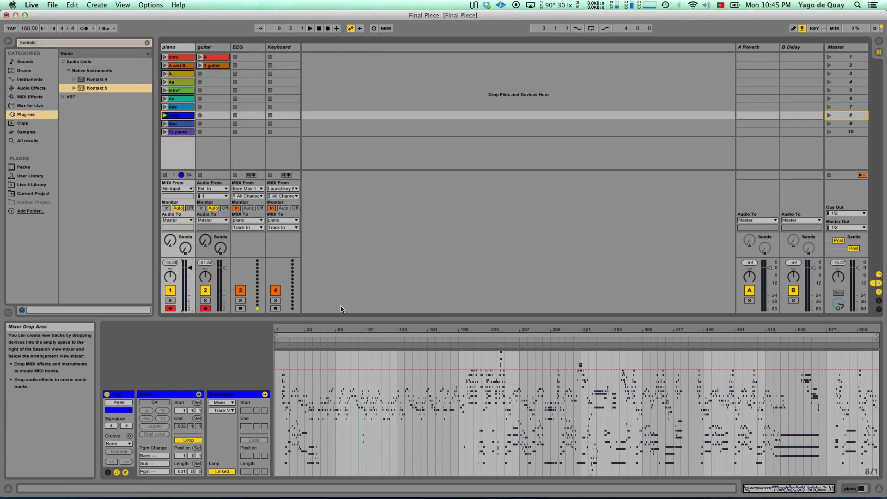
Step: Delete the old 18 piano clip from the piano track's scene 10 slot
left_click(181, 132)
key("Delete")
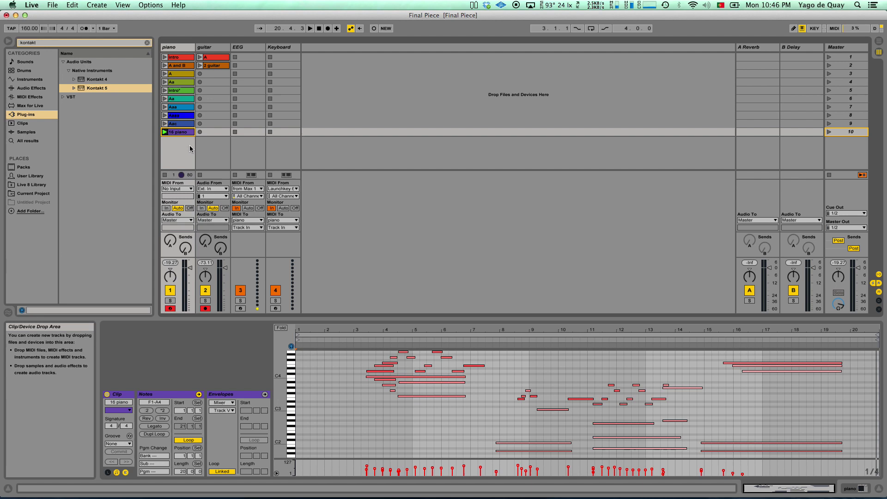
Step: Set the clip's Envelopes chooser to MIDI Ctrl and step through controllers 21 to 24
left_click(237, 394)
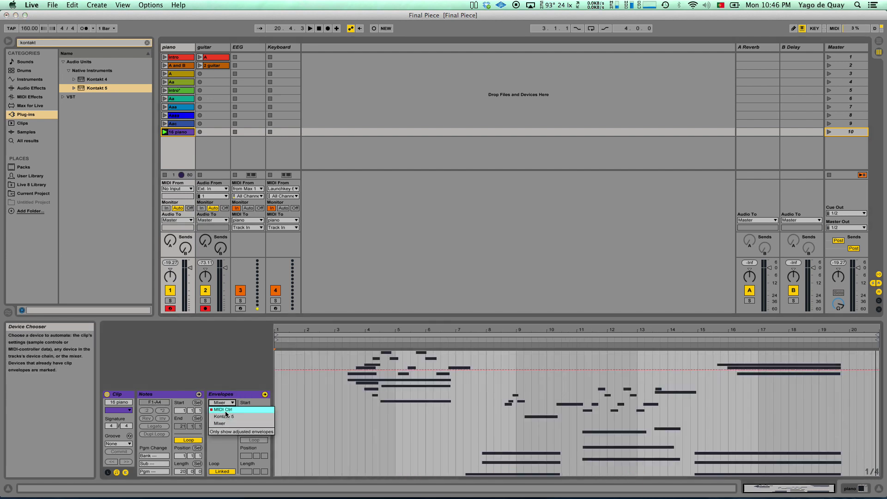
left_click(224, 416)
left_click(236, 162)
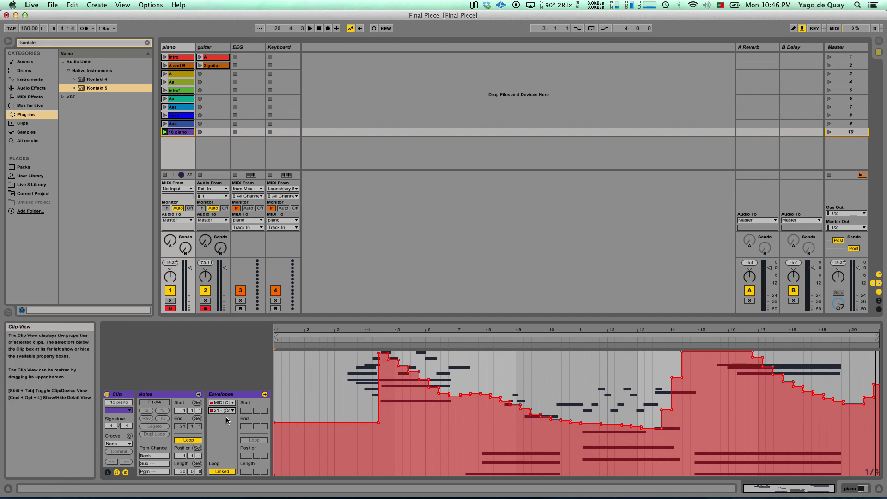
key("Down")
key("Down")
key("Down")
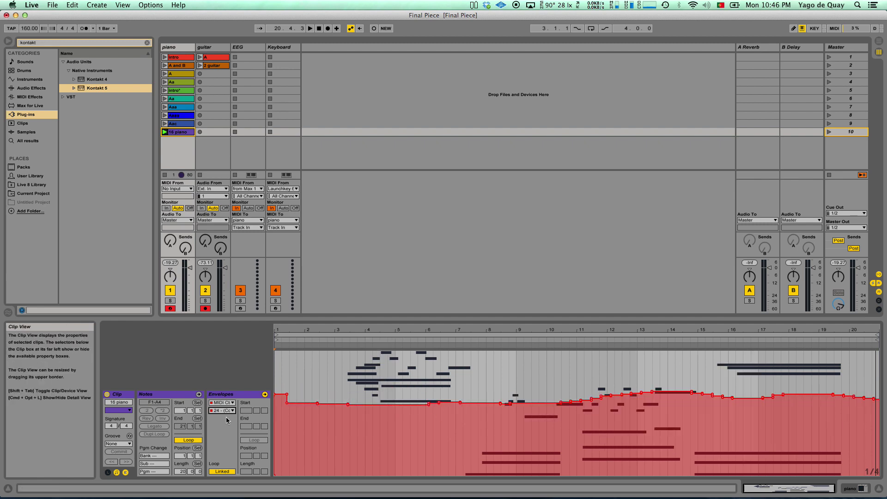
key("Down")
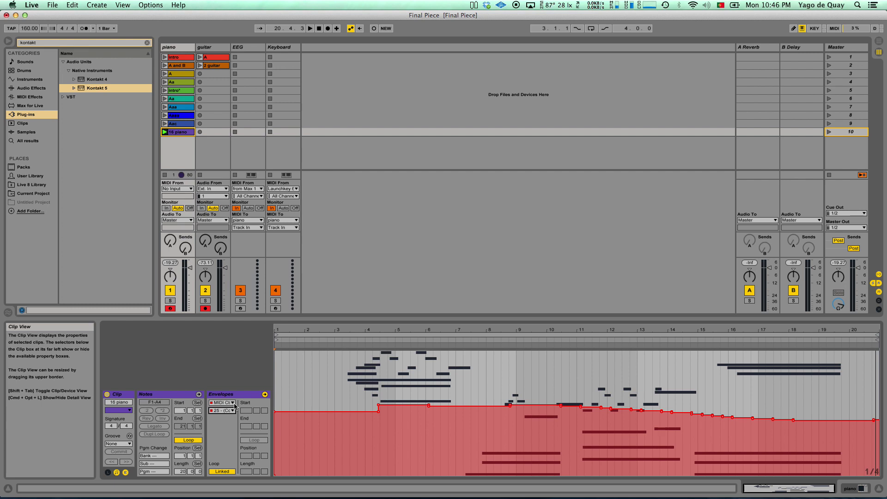
Step: Shrink the Live window and place the Max patch at the top right beside it
left_click(24, 15)
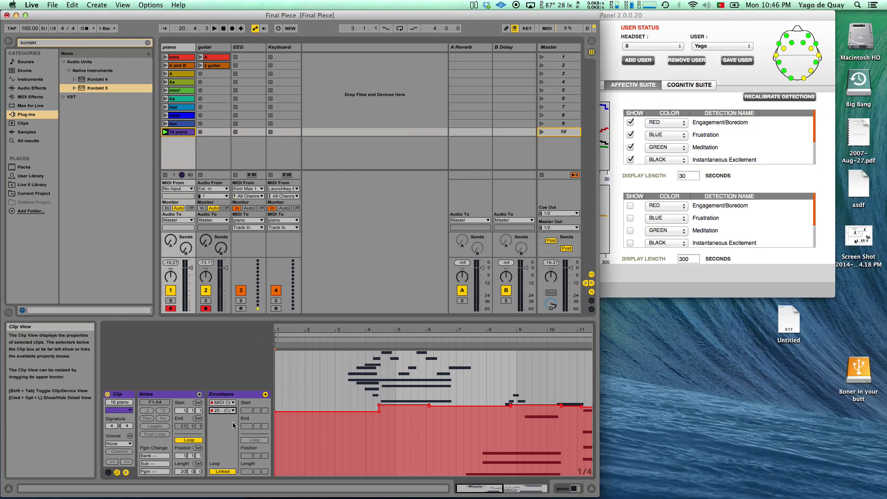
key("Up")
key("Up")
key("Up")
key("Up")
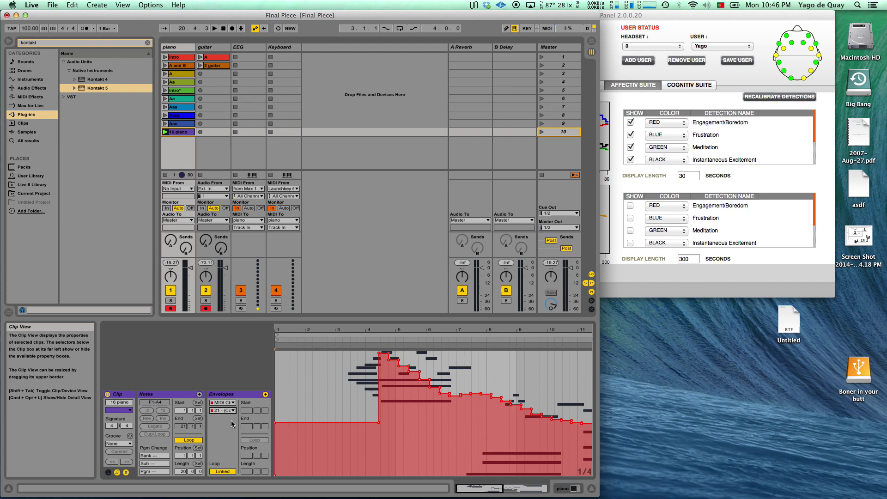
key("super+Tab")
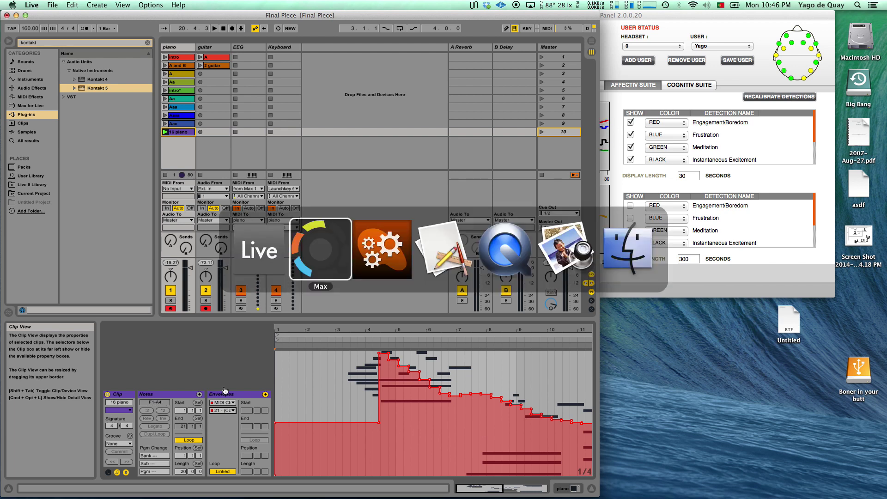
key("Tab")
key("Tab")
key("Tab")
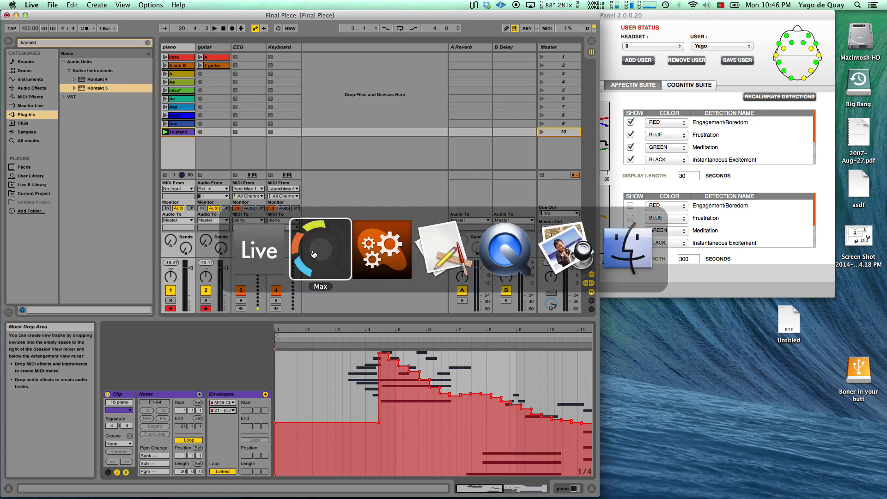
left_click_drag(447, 15, 770, 14)
Step: Step through controller envelopes 22 and 23, then play the clip from the start
left_click(231, 418)
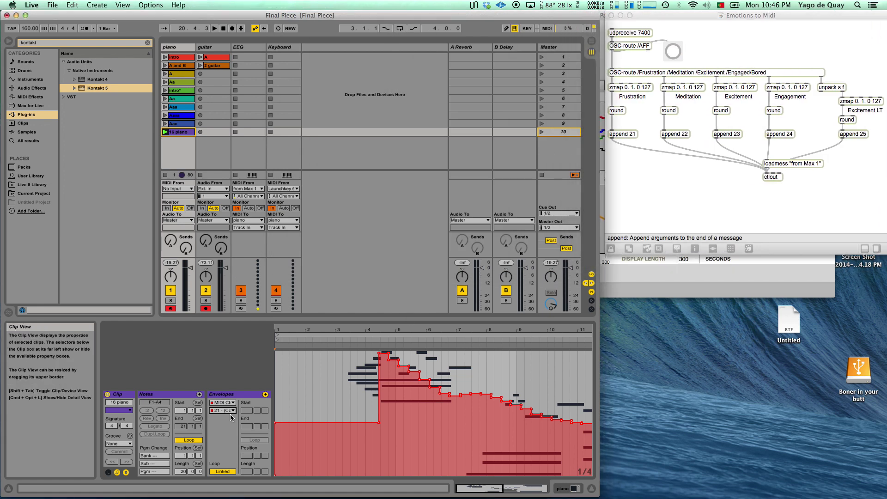
key("Up")
key("Down")
key("Down")
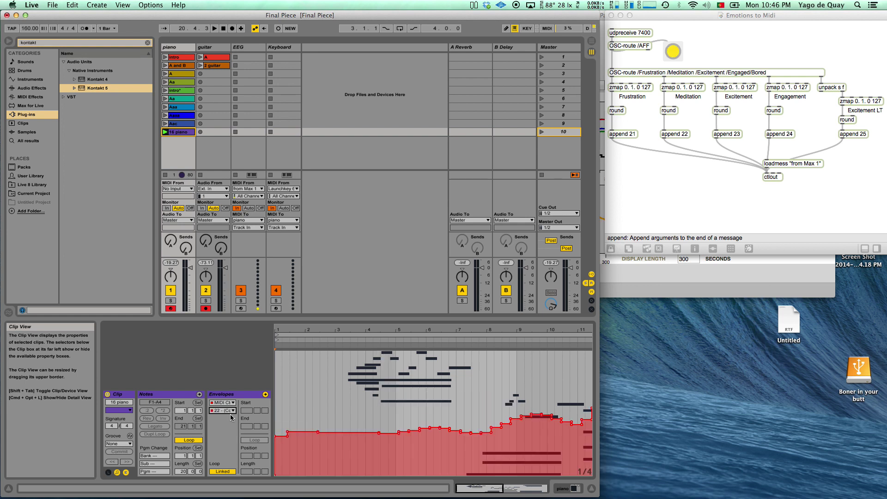
key("Down")
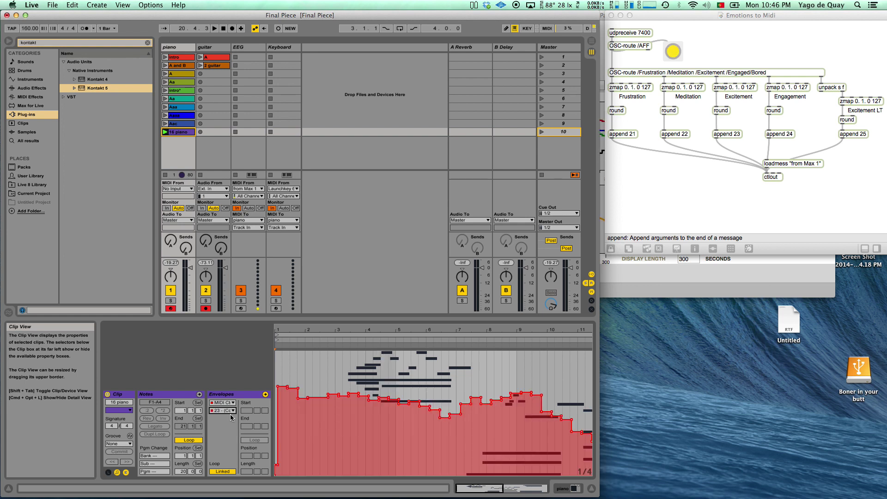
key("Down")
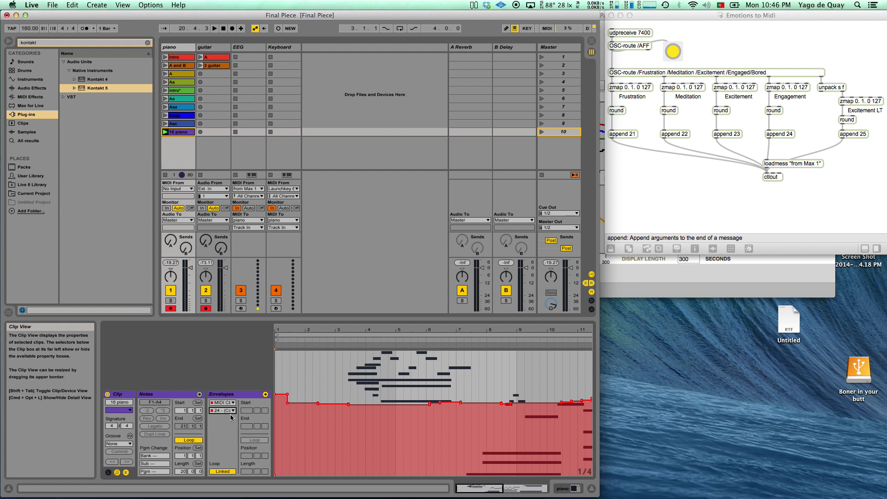
left_click(356, 339)
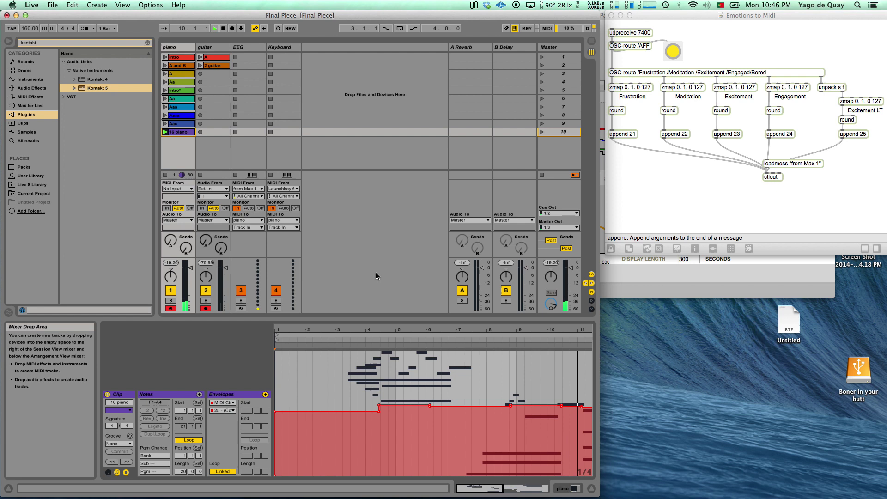
Step: Zoom out the clip ruler to show more bars
left_click_drag(489, 495, 489, 479)
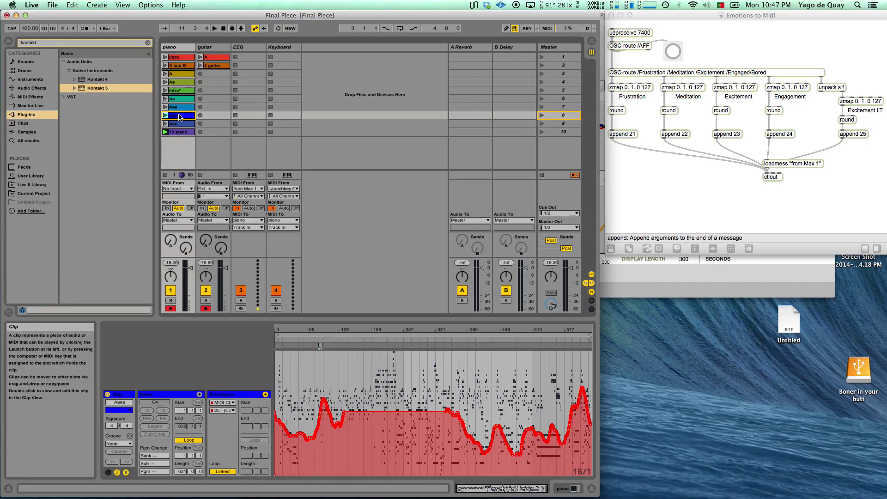
Step: Show controller envelopes 22 then 24 and zoom into the clip's opening bars
left_click(226, 410)
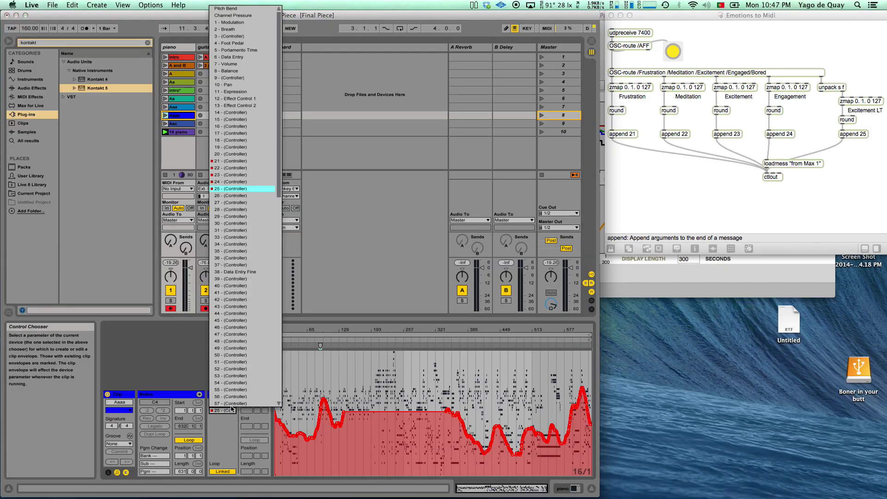
left_click(236, 169)
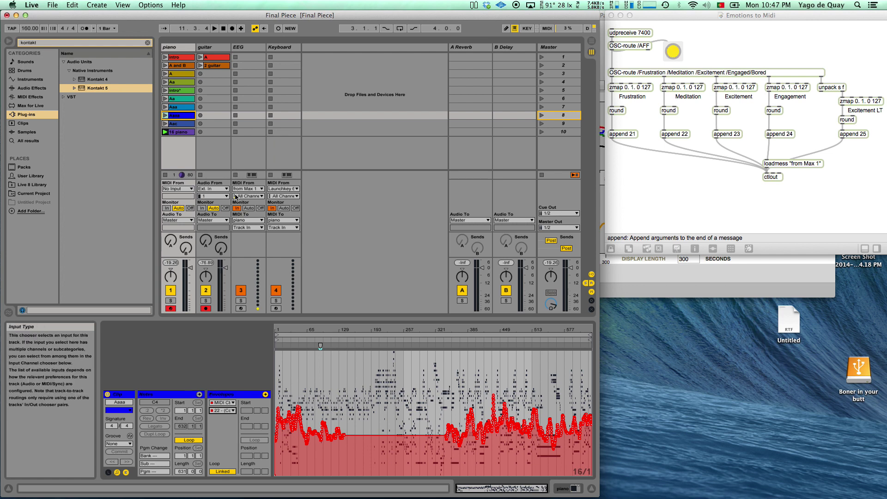
left_click(227, 411)
left_click(241, 184)
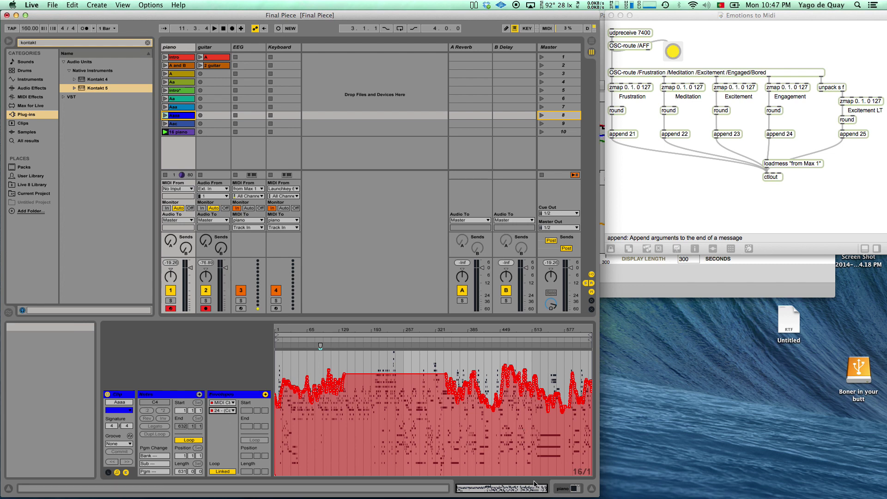
left_click_drag(291, 338, 295, 375)
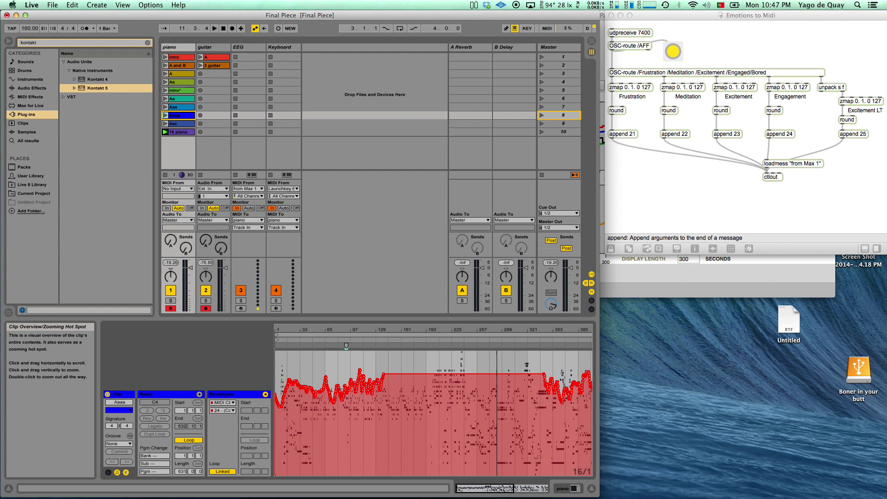
left_click_drag(346, 345, 427, 347)
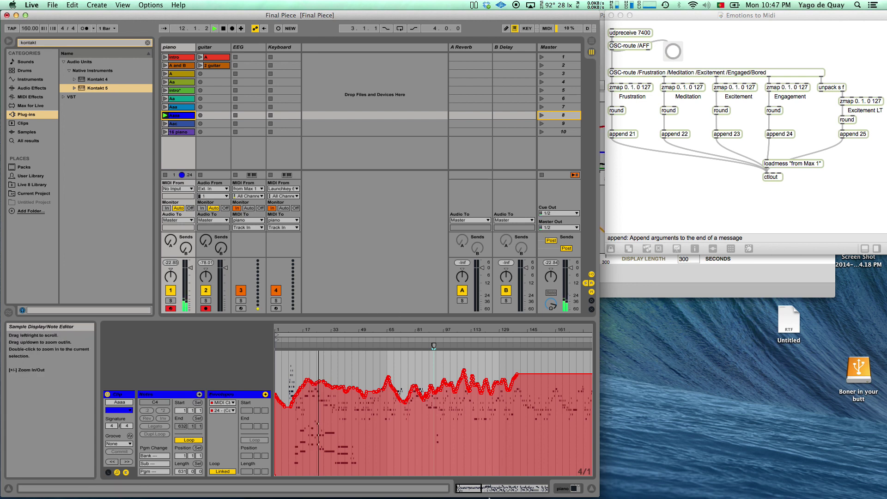
left_click_drag(291, 336, 291, 325)
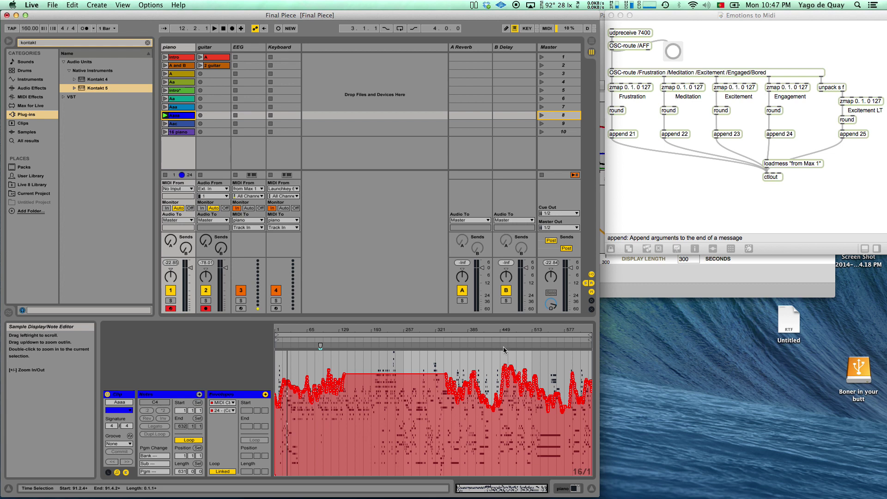